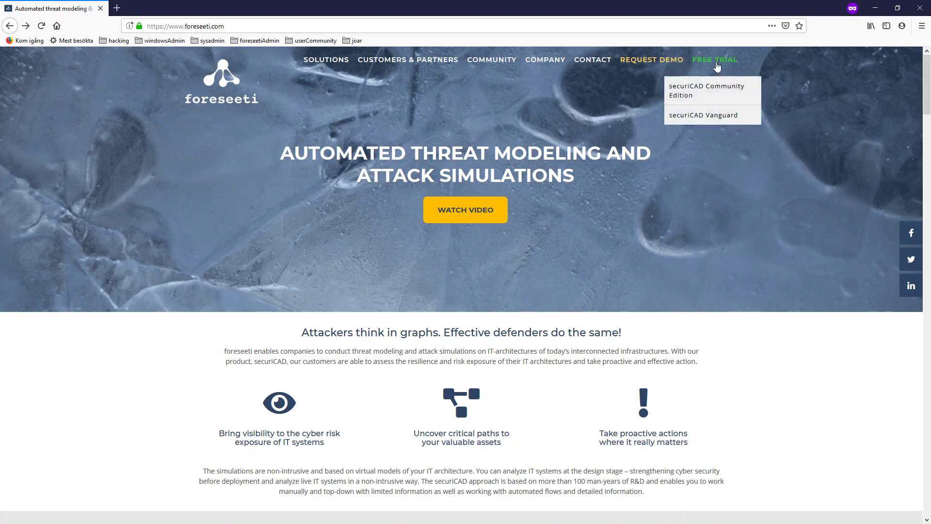
Step: Open securiCAD Vanguard from the Free Trial options and go to its sign-up page
click(742, 120)
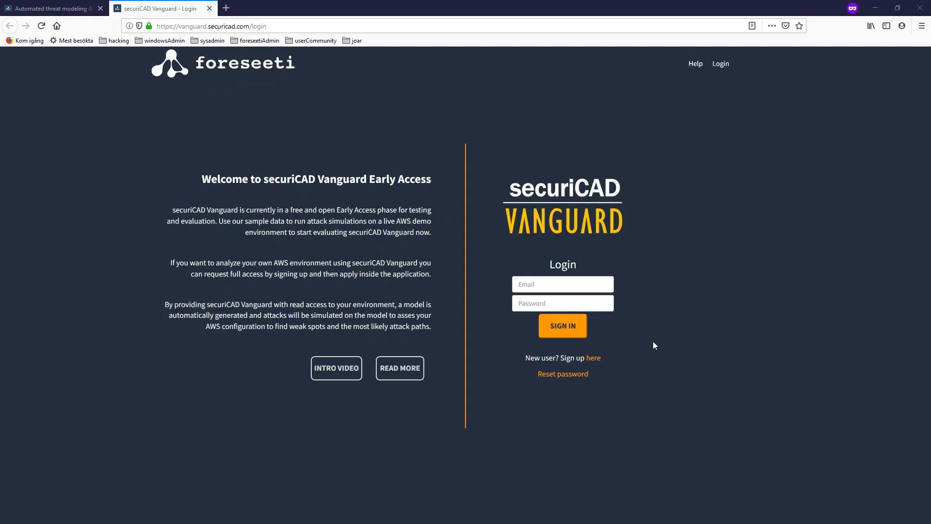
click(595, 360)
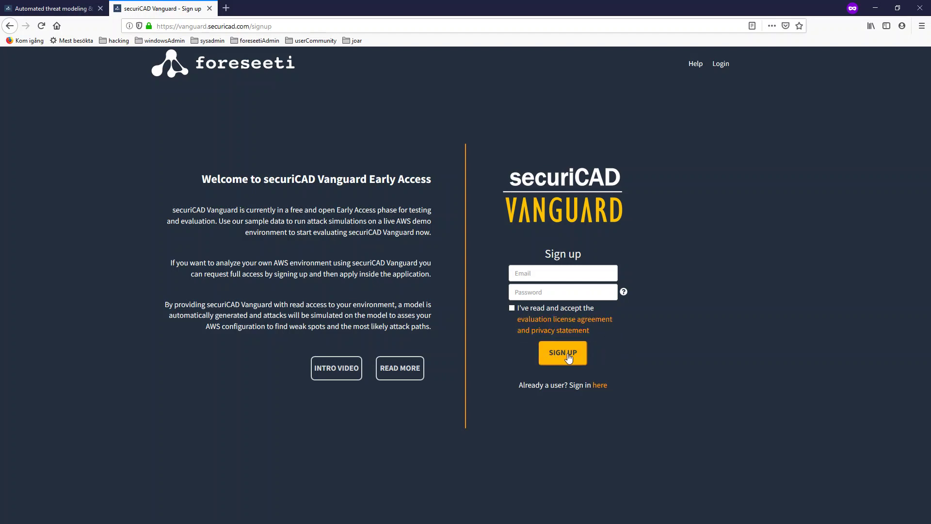
Step: Return to the login form and sign in using the saved autofill credentials
click(600, 385)
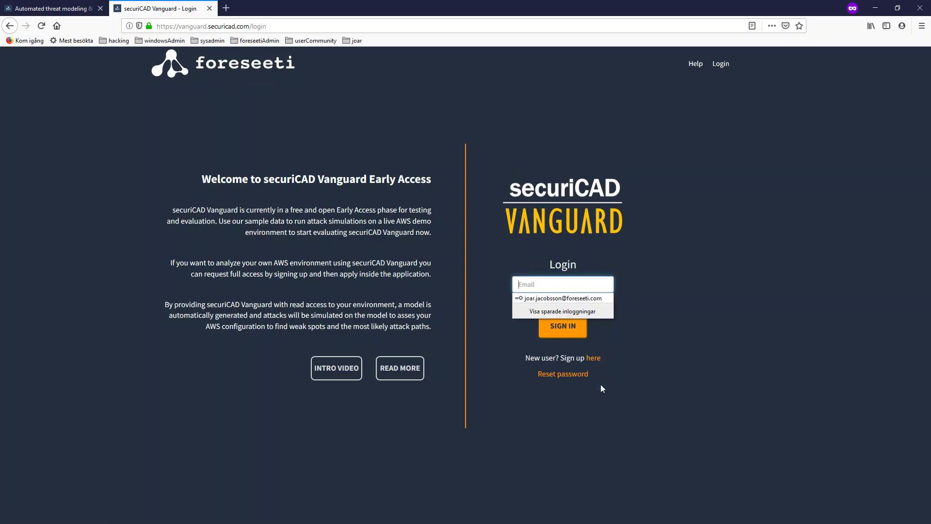
click(556, 289)
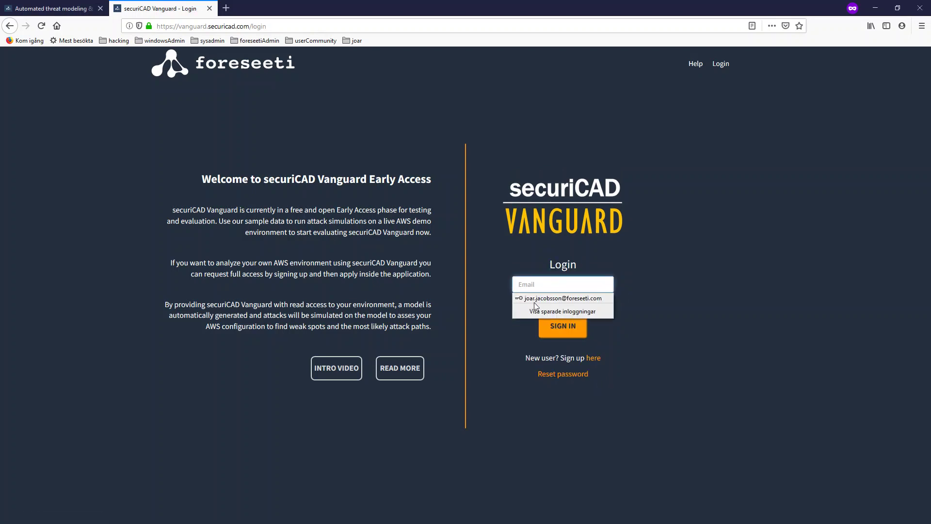
click(539, 298)
click(560, 325)
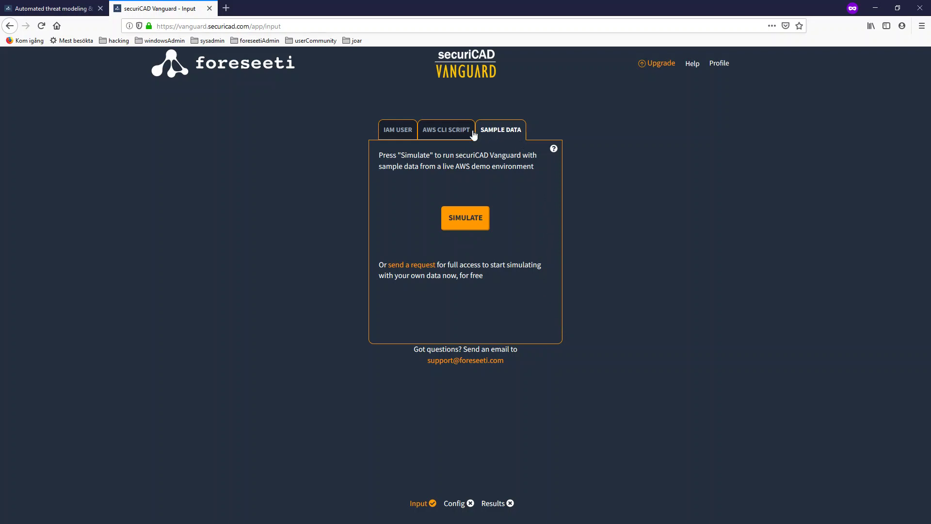
Step: Preview the AWS CLI script and IAM user input options, then return to Sample Data
click(452, 131)
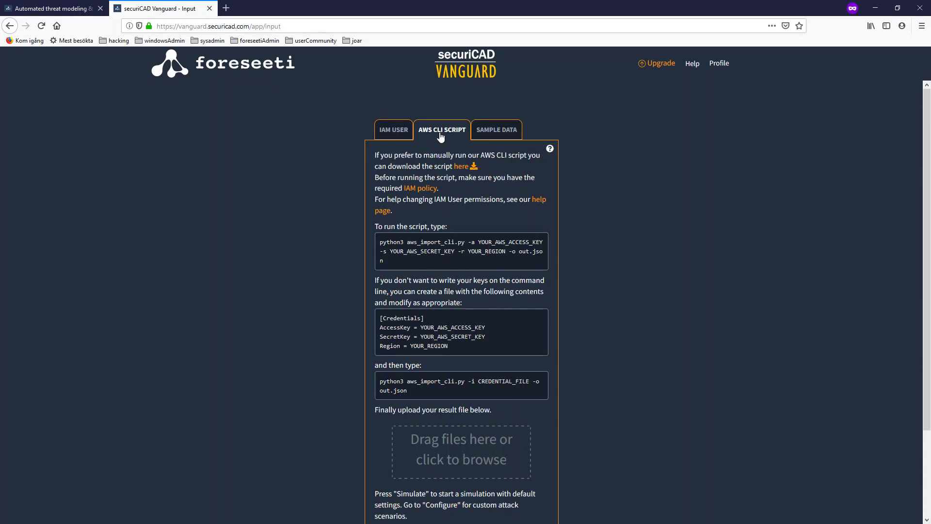
click(389, 133)
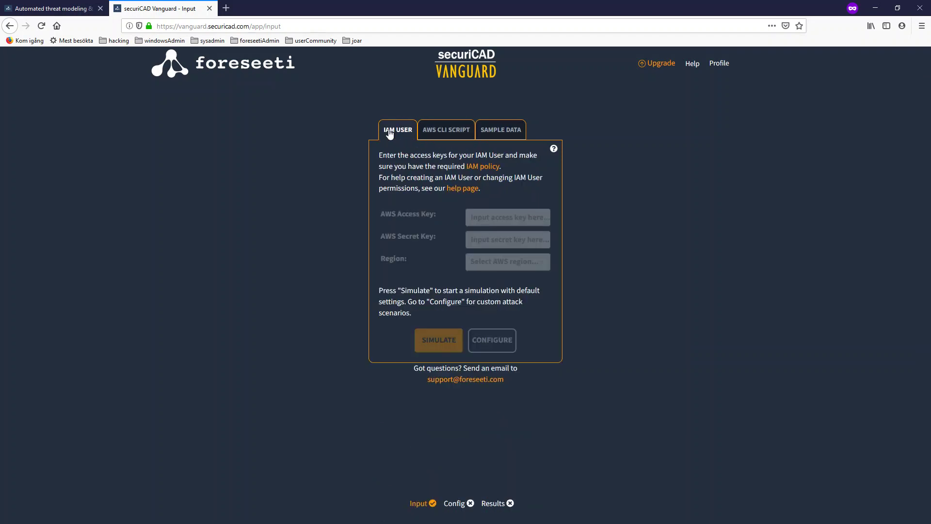
click(510, 131)
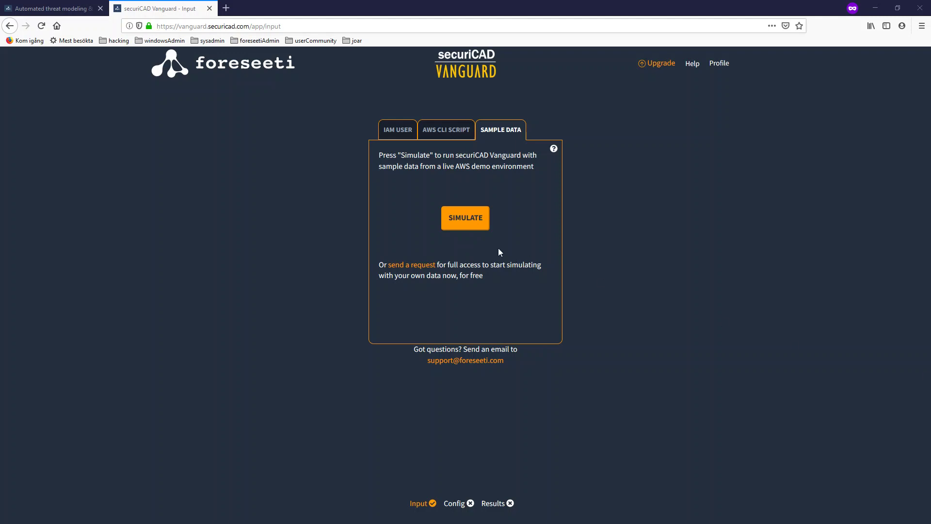
Step: Start the attack simulation on the sample data and wait until it completes
click(469, 221)
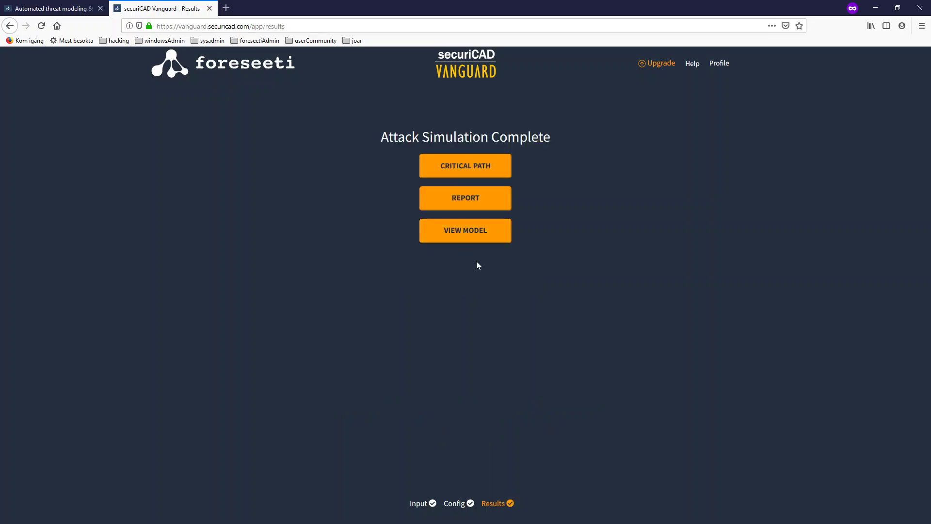
Step: Open the model viewer and reposition the Customer VPC and Back Office VPC groups
click(498, 236)
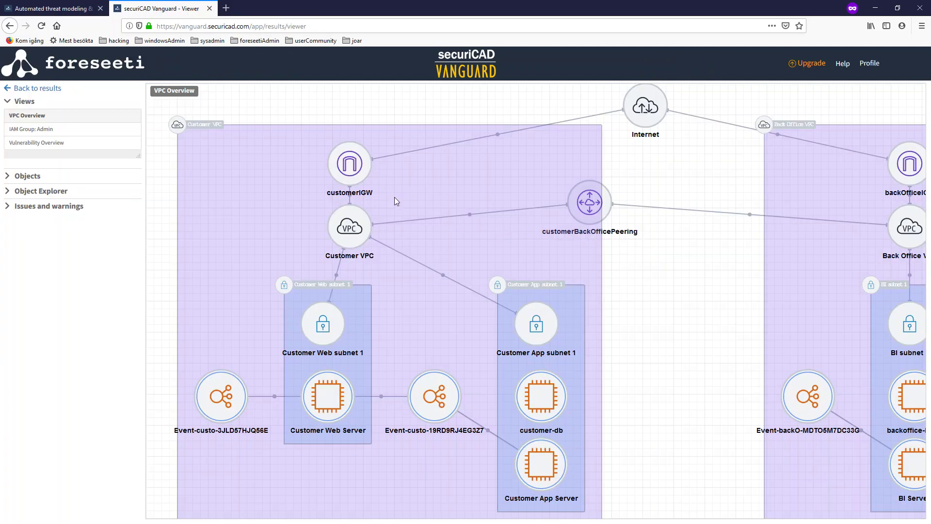
drag(277, 177, 256, 159)
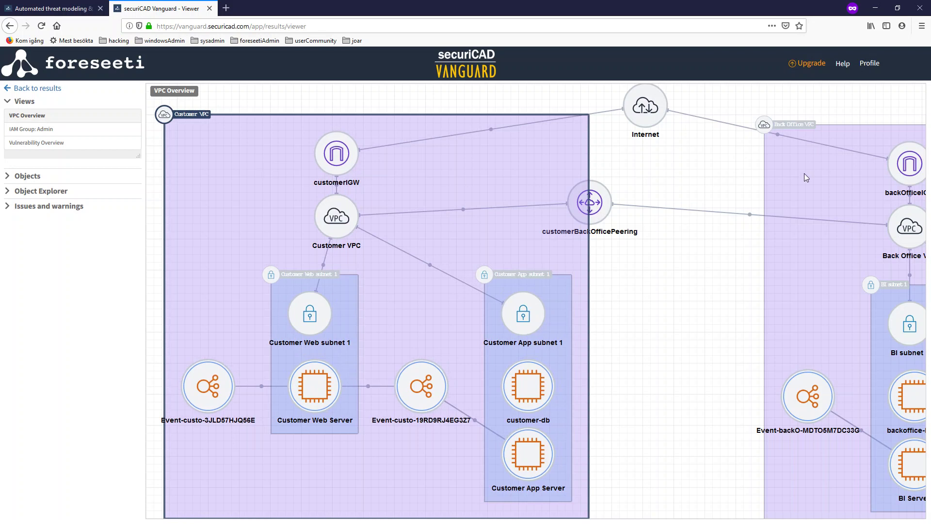
mouse_move(820, 174)
mouse_down()
mouse_move(757, 187)
mouse_move(749, 160)
mouse_up()
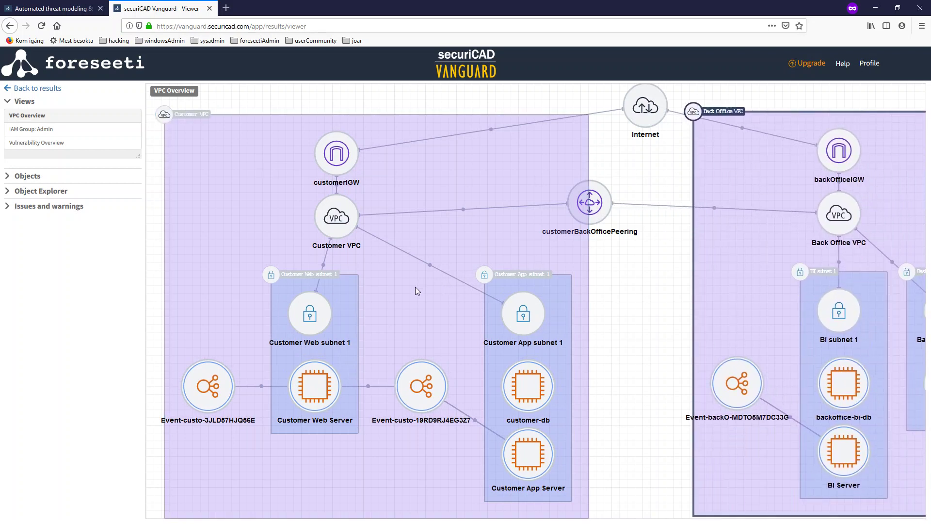
Step: Rearrange Customer Web subnet 1, Customer App subnet 1, customer-db and Customer Web Server
drag(347, 294, 332, 293)
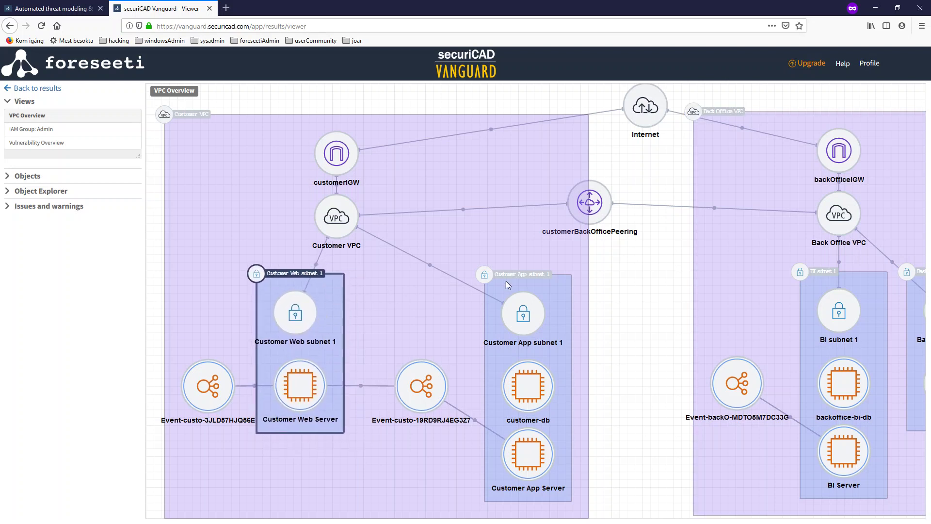
drag(552, 281, 534, 267)
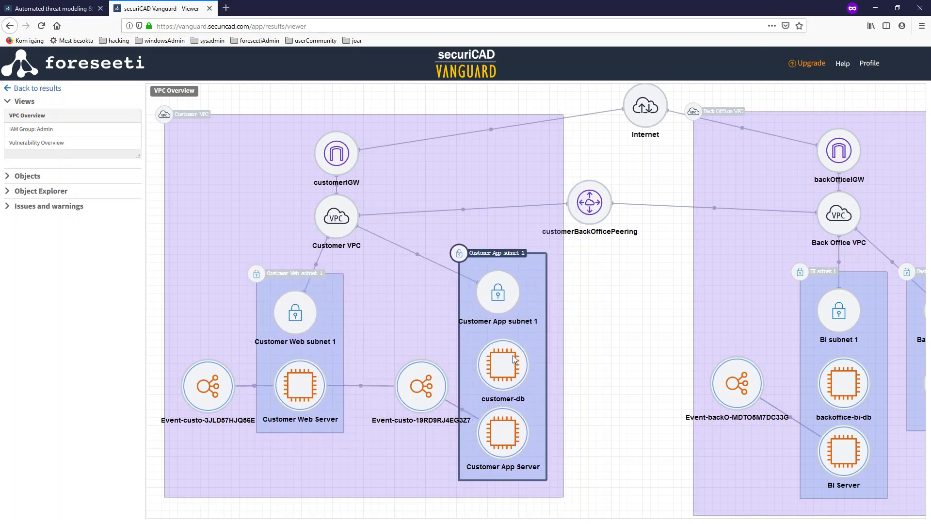
drag(511, 367, 554, 365)
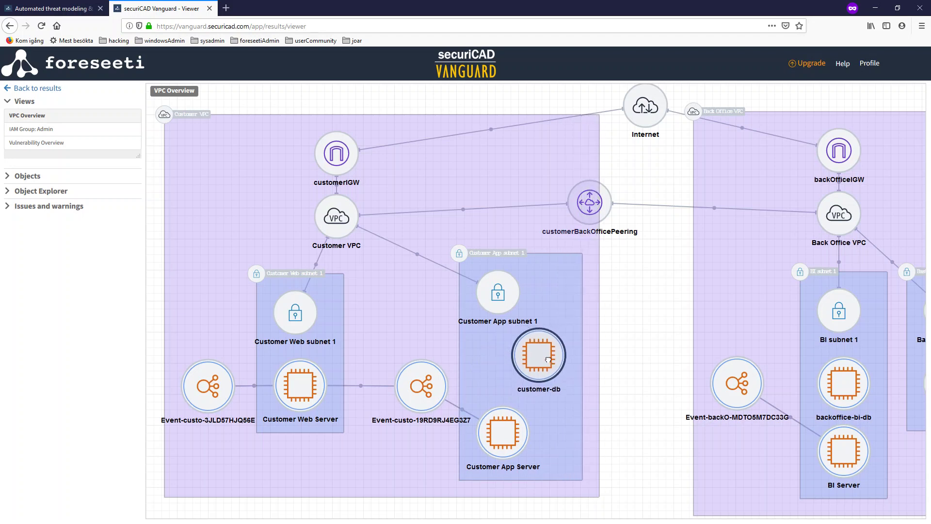
drag(313, 410, 303, 421)
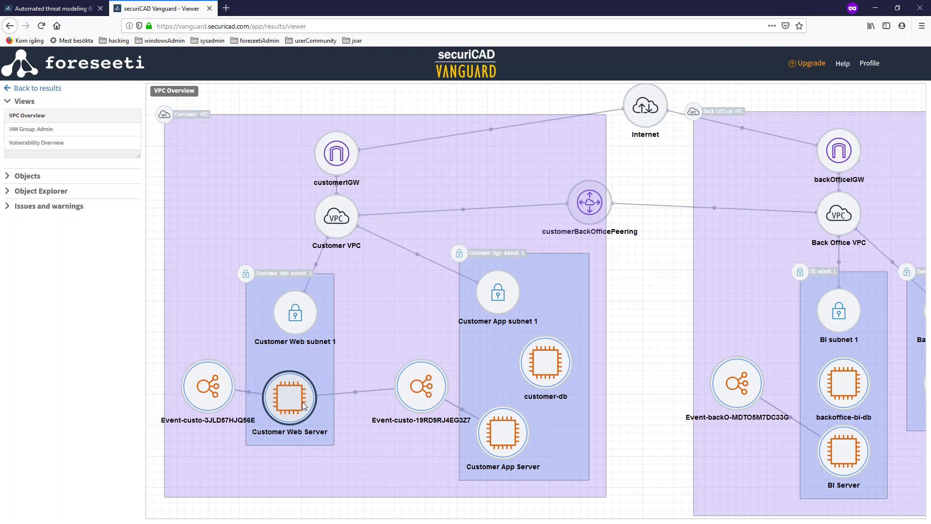
drag(302, 402, 299, 397)
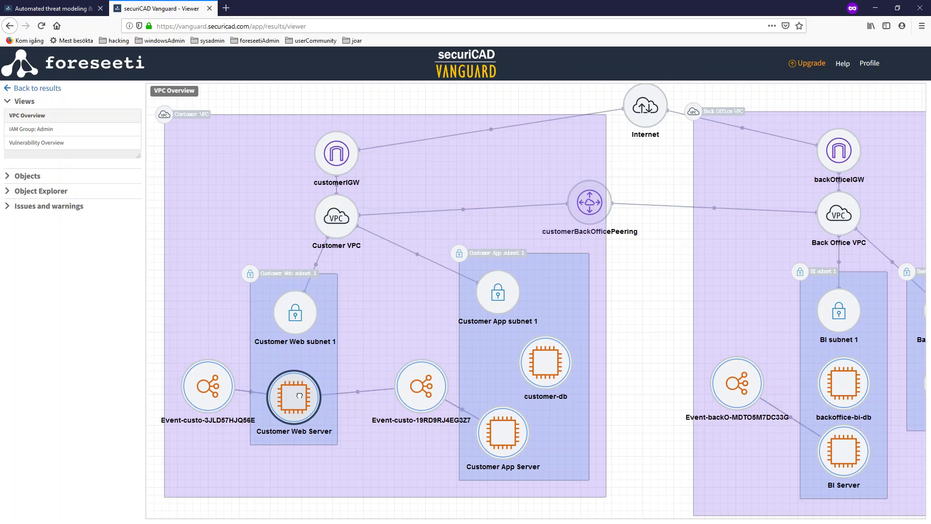
Step: Expand the Customer Web Server and Event-custo-3JLD57HJQ56E groups to show their child nodes
right_click(301, 398)
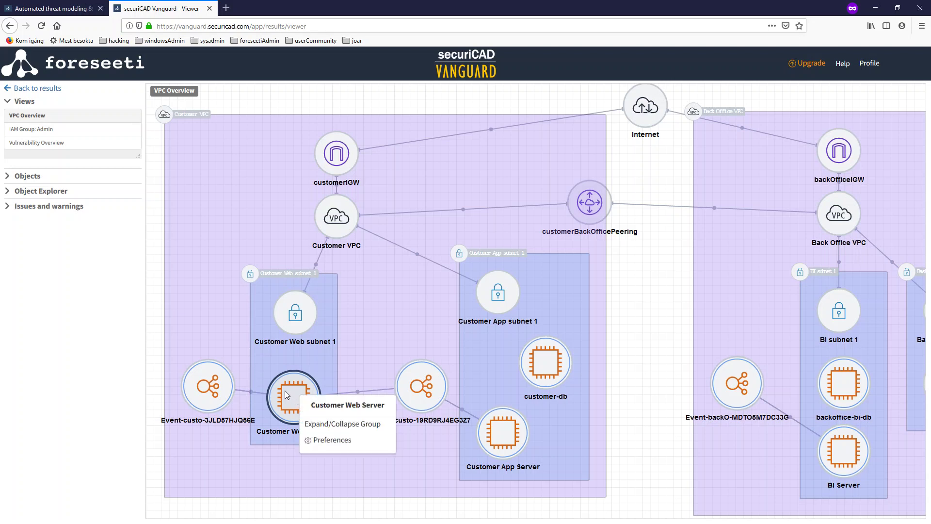
click(370, 429)
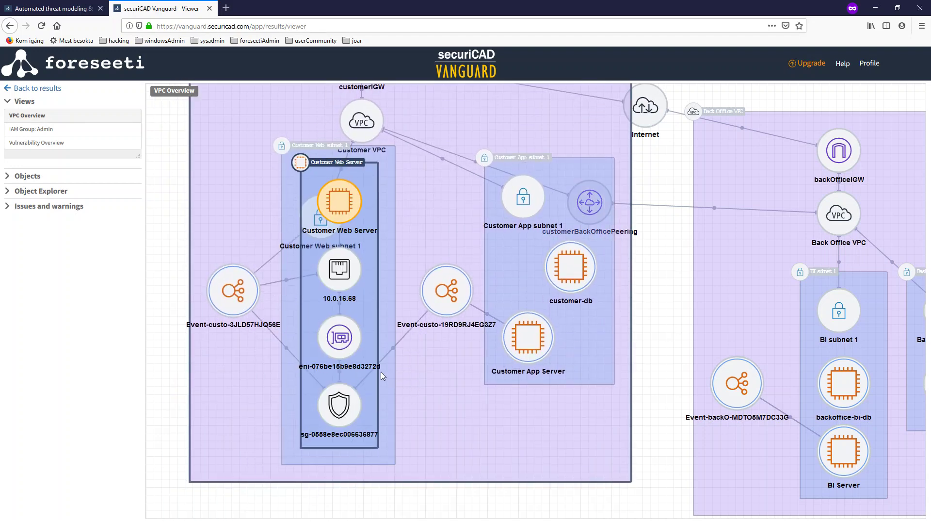
right_click(230, 291)
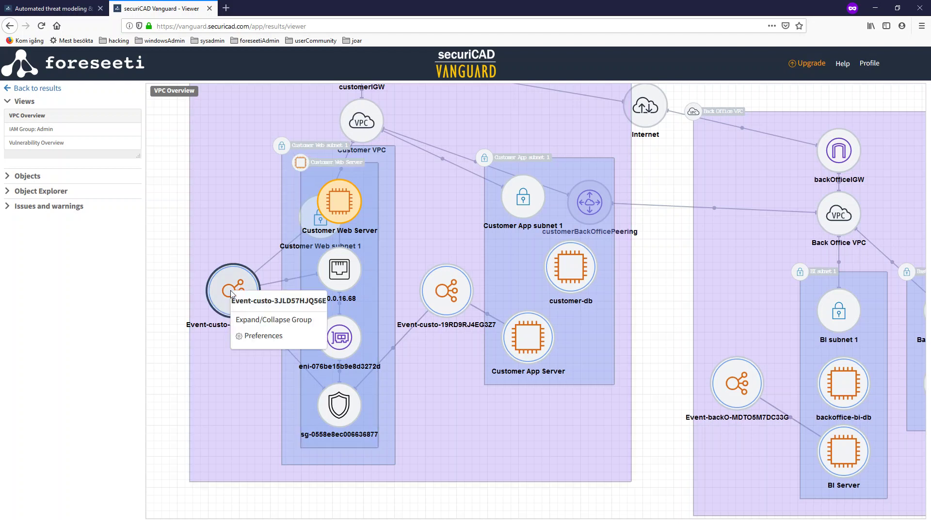
click(250, 321)
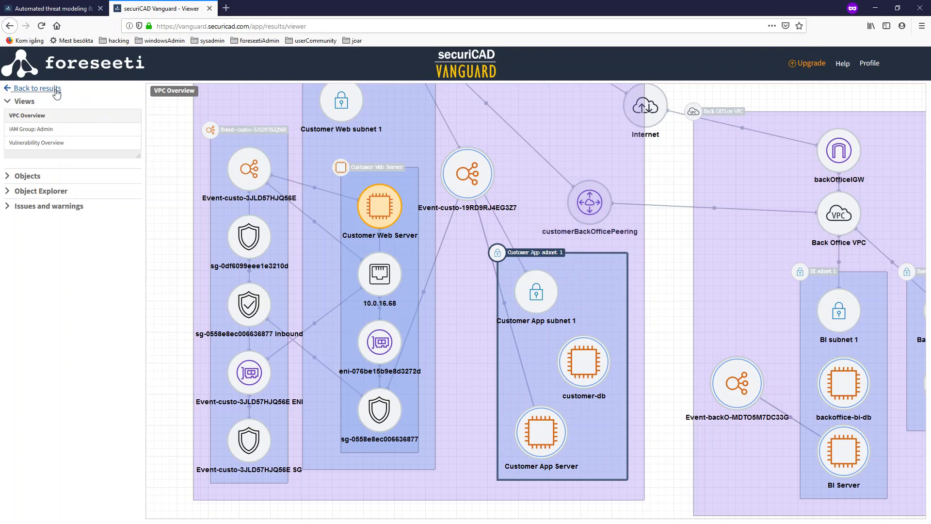
click(36, 93)
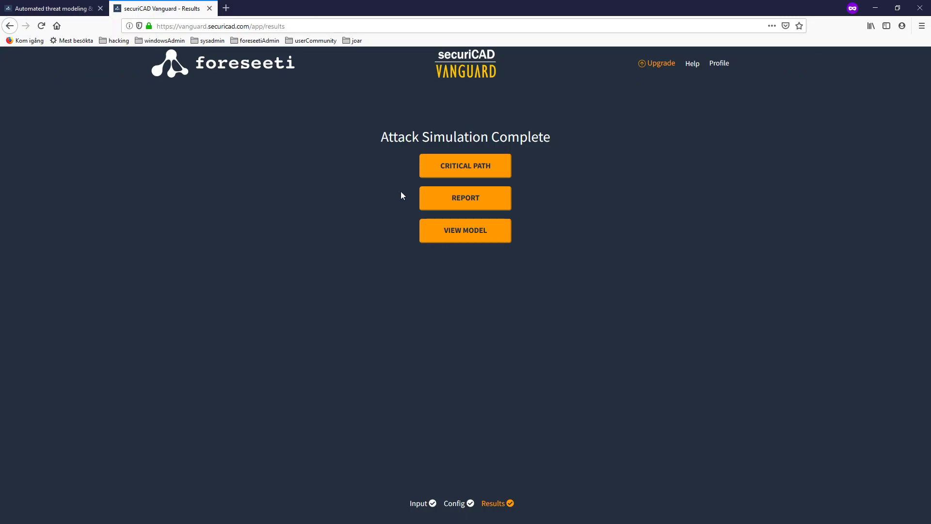
click(497, 199)
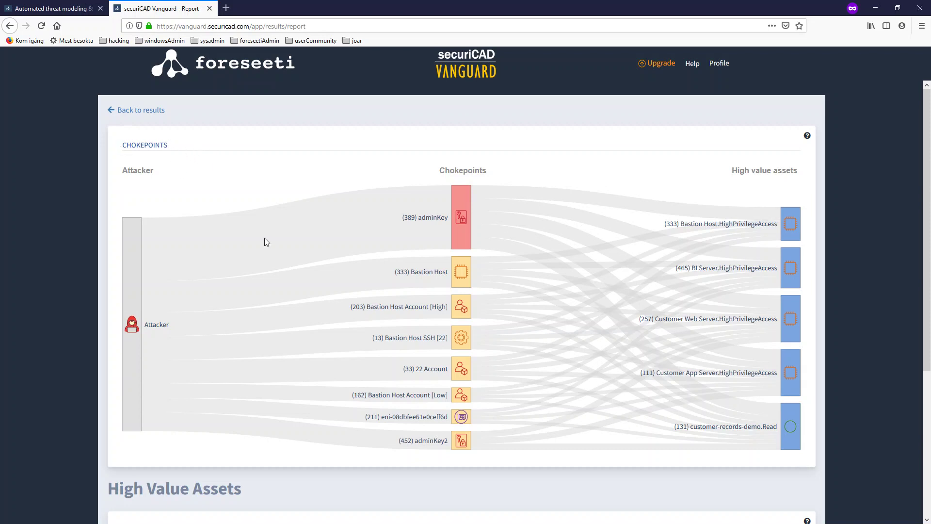
scroll(588, 352, down, 5)
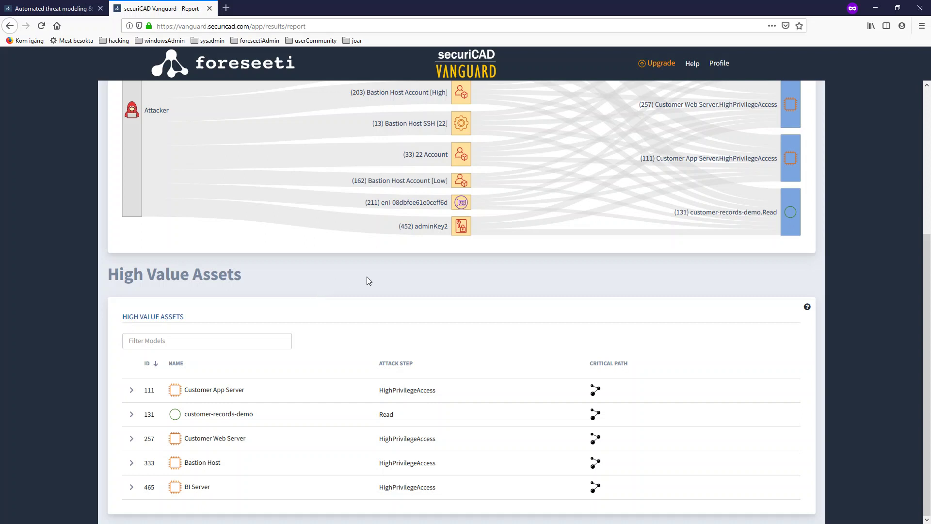
scroll(366, 279, up, 5)
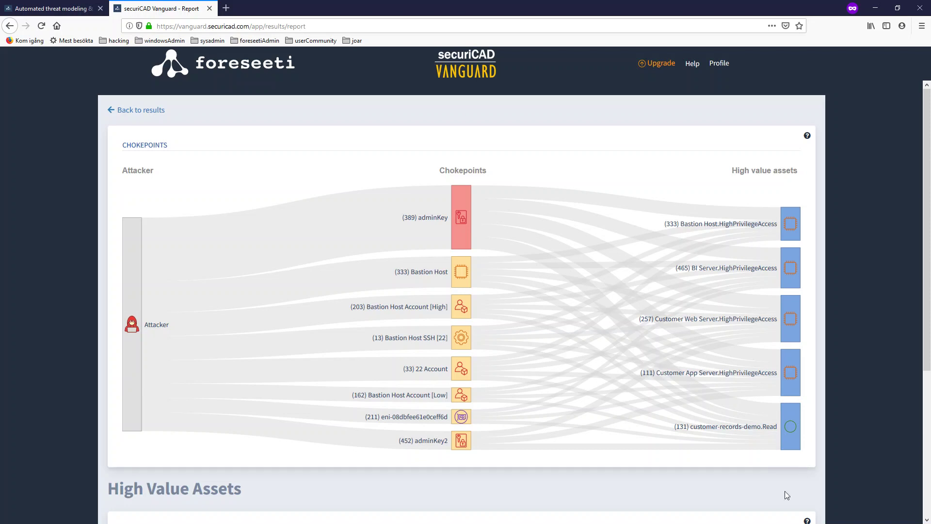
scroll(785, 494, down, 3)
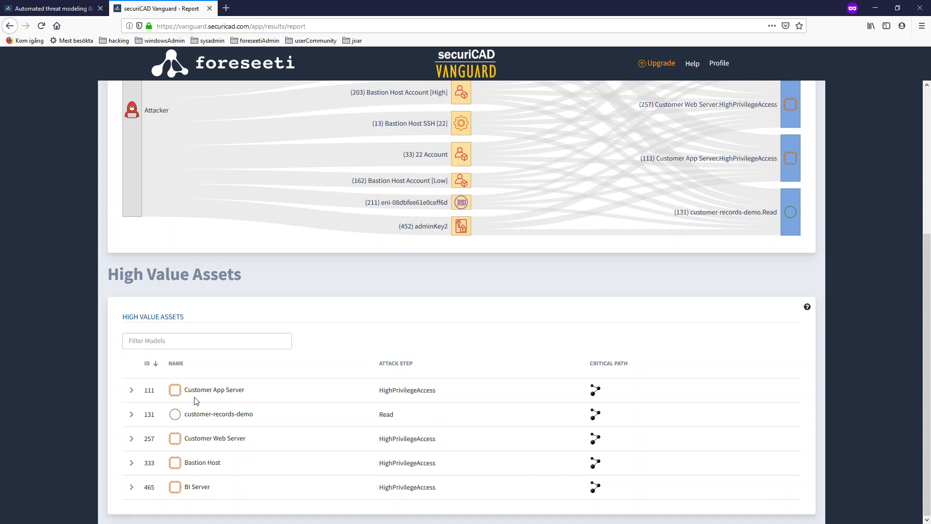
Step: Expand row 131 customer-records-demo and review its Critical Path Summary through to the target
click(134, 419)
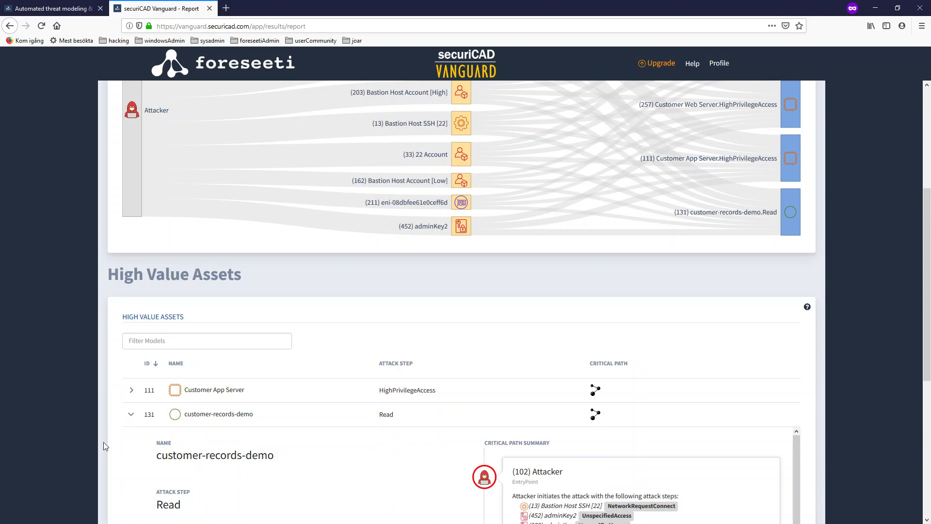
scroll(103, 442, down, 3)
scroll(103, 446, down, 3)
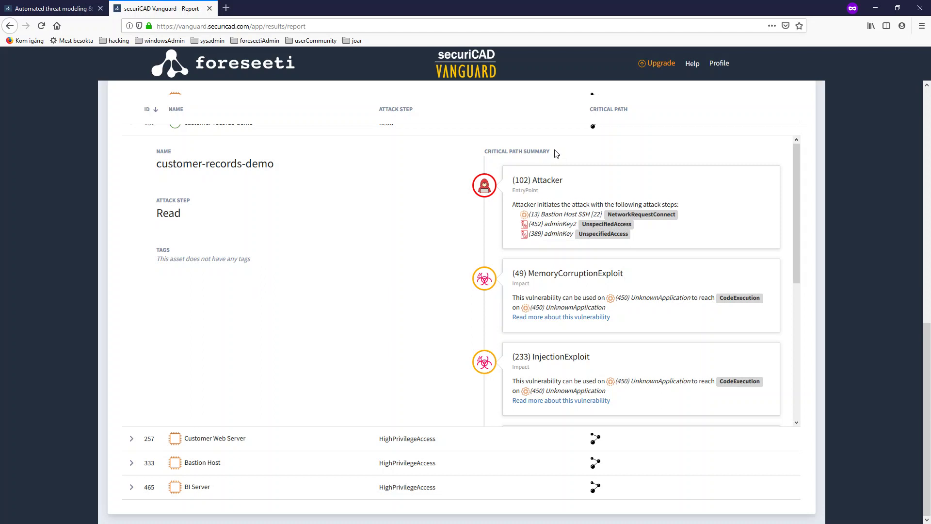
drag(555, 152, 480, 156)
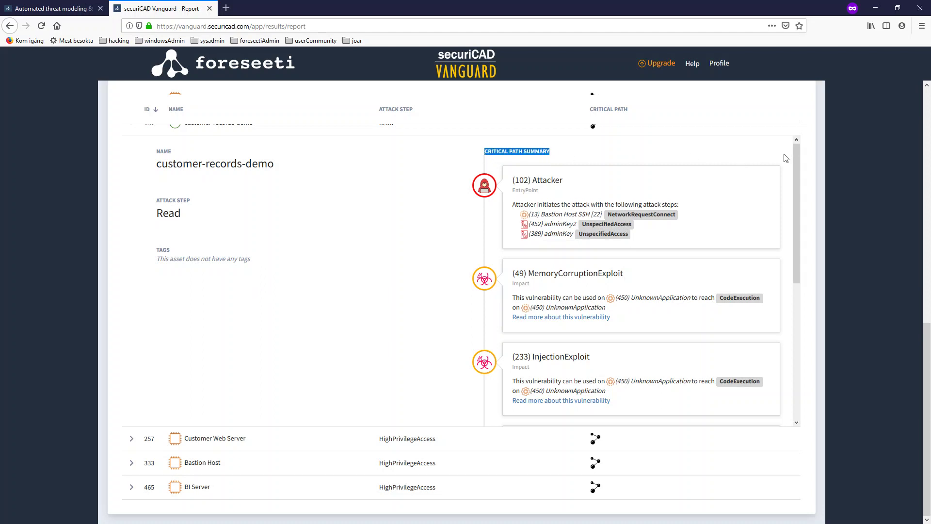
key(alt+Tab)
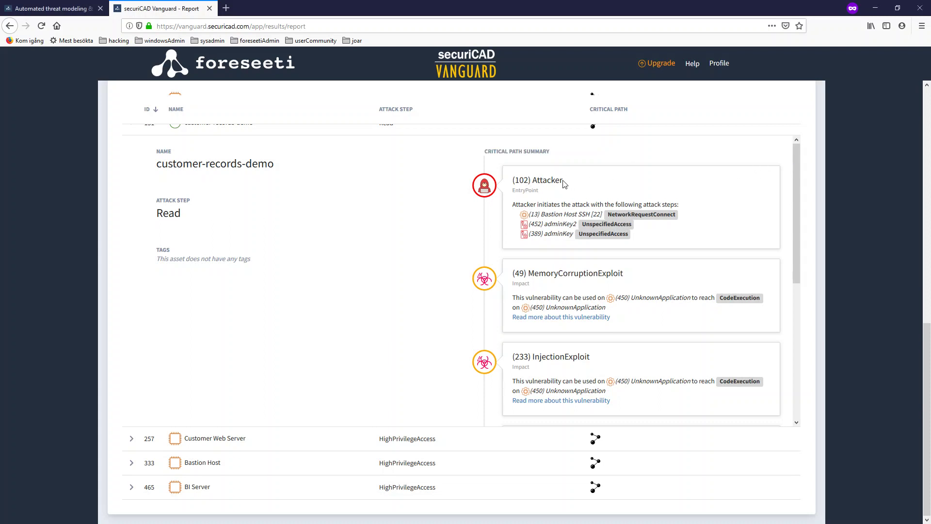
drag(566, 182, 518, 180)
drag(794, 175, 808, 317)
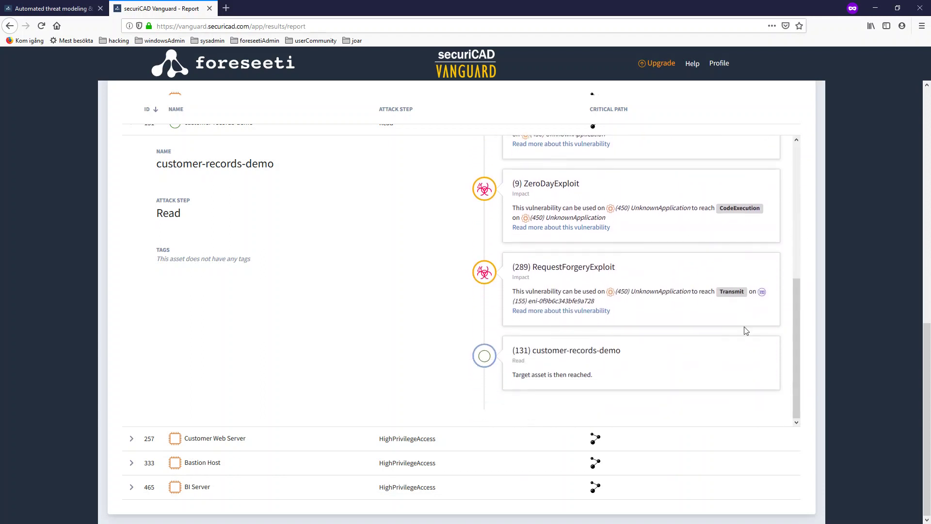
mouse_move(622, 350)
mouse_down()
mouse_move(536, 351)
mouse_move(510, 367)
mouse_up()
click(528, 366)
drag(622, 350, 529, 350)
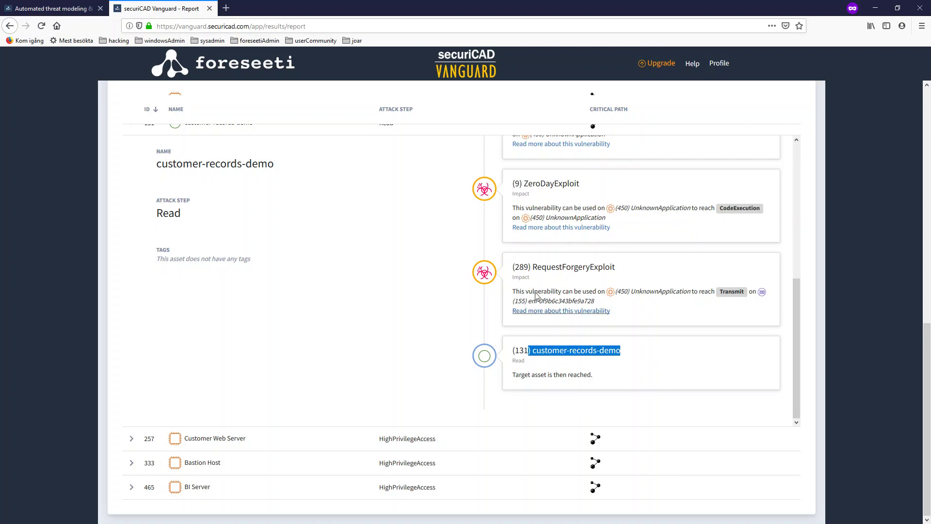
key(alt+Tab)
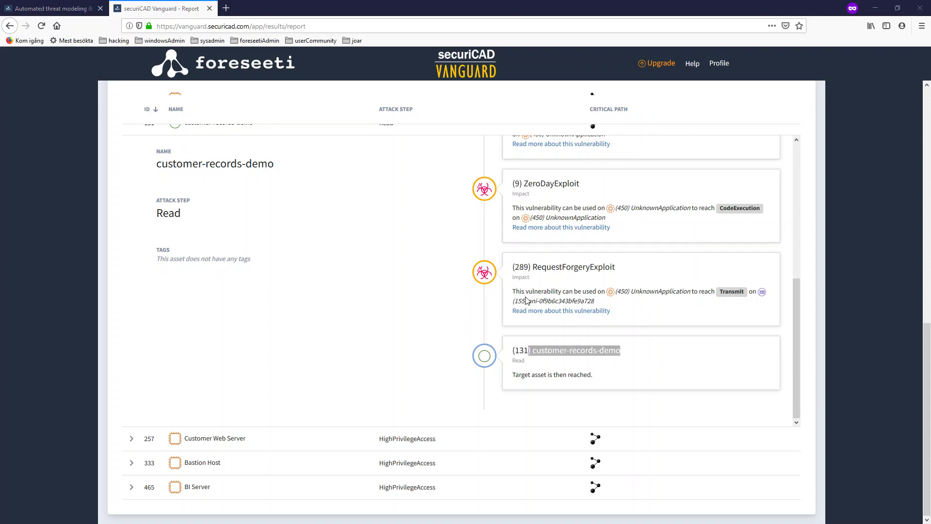
scroll(433, 321, up, 2)
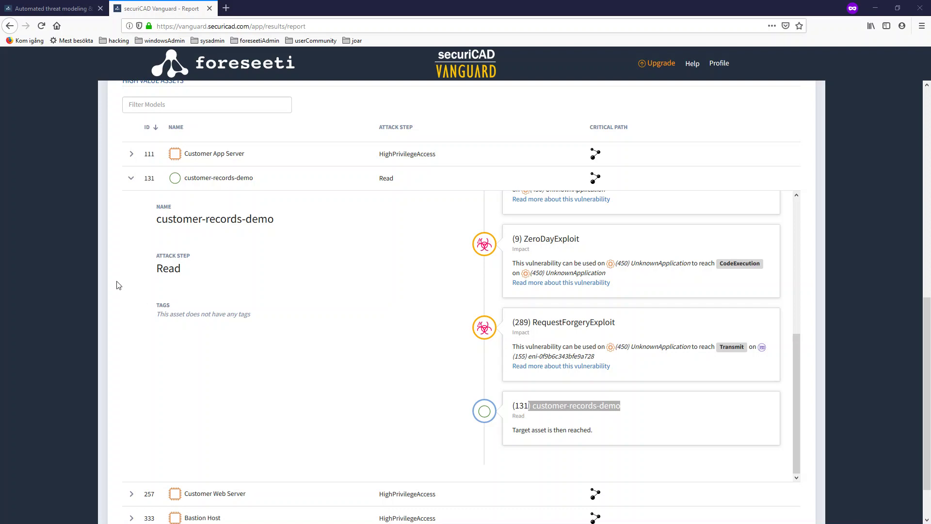
scroll(117, 285, up, 2)
scroll(116, 285, up, 4)
scroll(117, 285, up, 4)
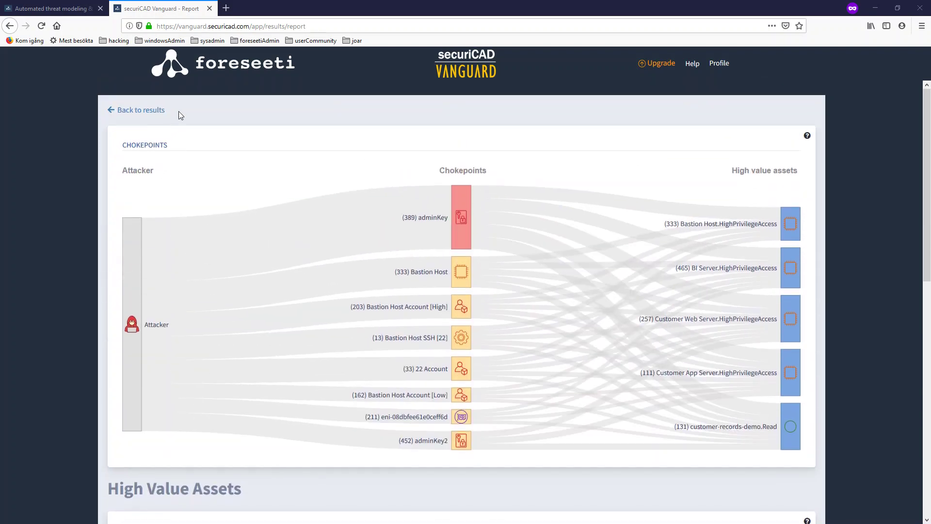
Step: Return to the results, open the Critical Path view and its attack-step dropdown
click(151, 111)
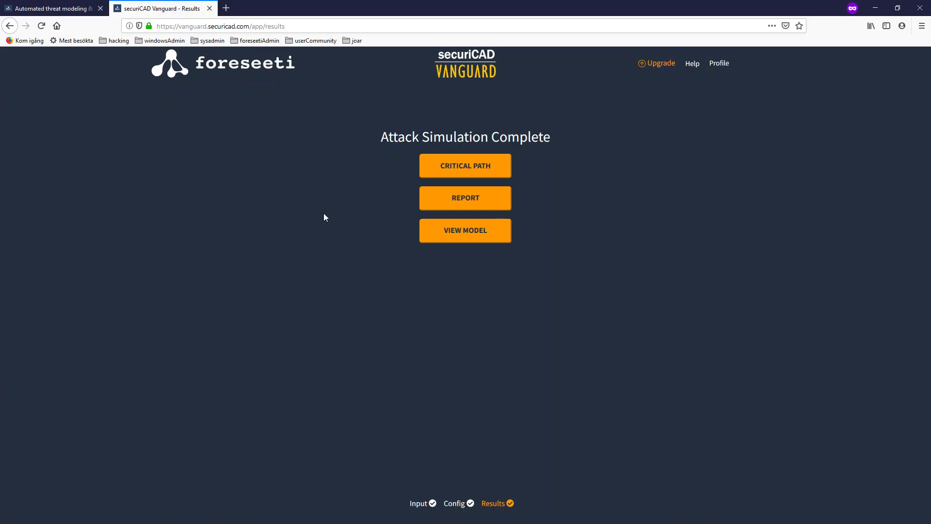
click(437, 169)
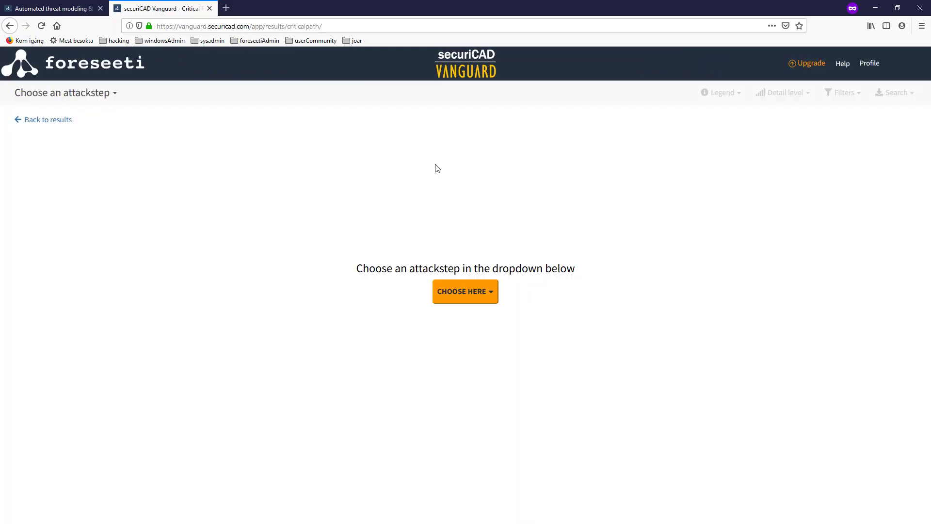
click(492, 293)
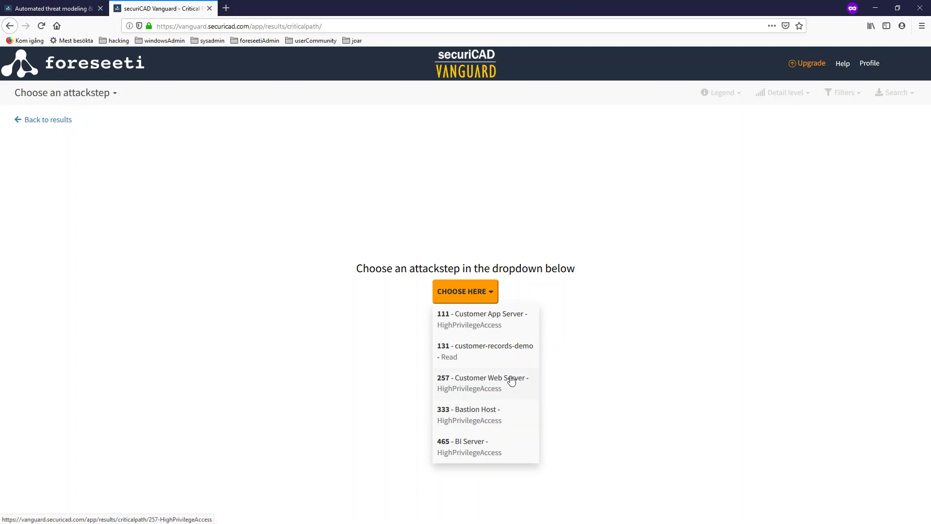
Step: Show the customer-records-demo Read path, with Attacker moved left and the target right
click(495, 358)
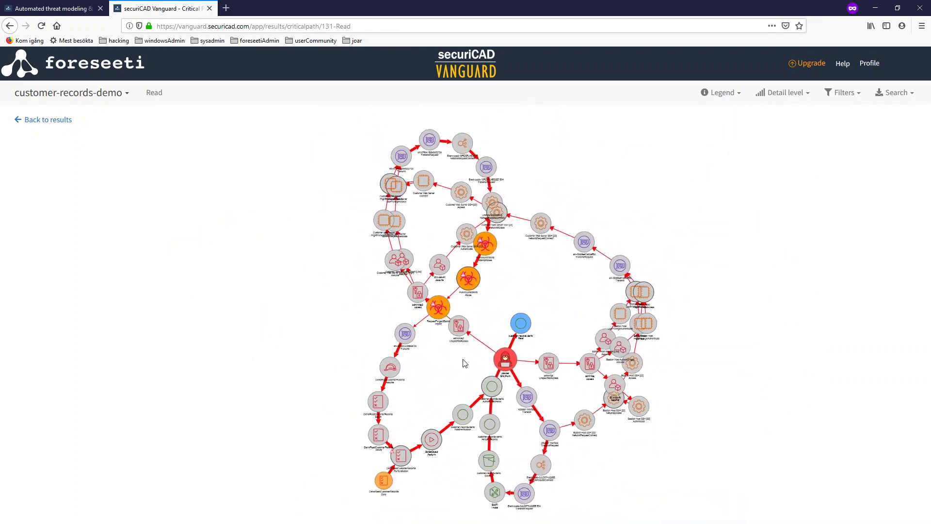
drag(504, 358, 220, 226)
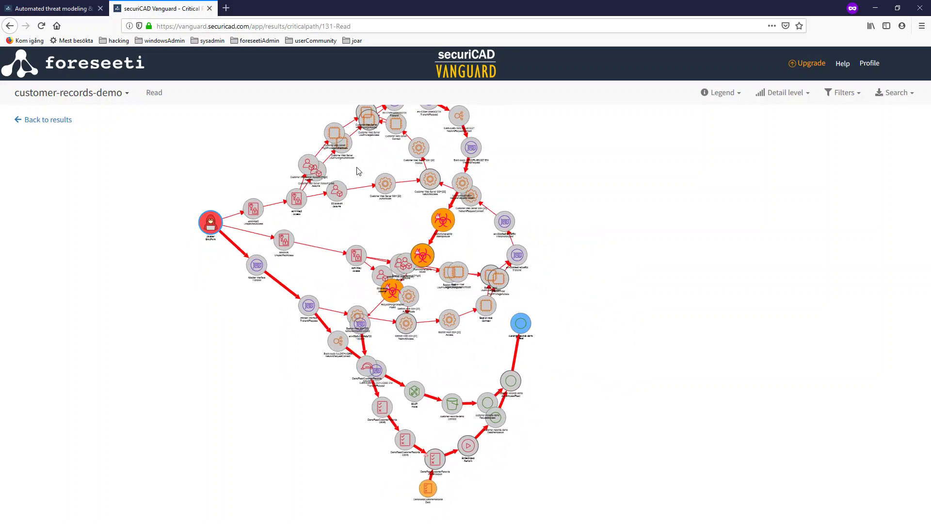
drag(599, 193, 701, 238)
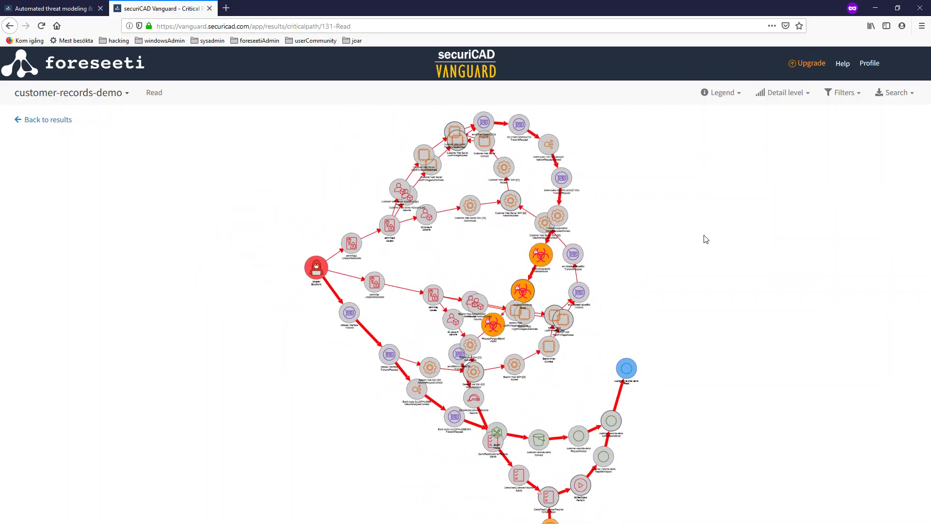
drag(705, 239, 633, 234)
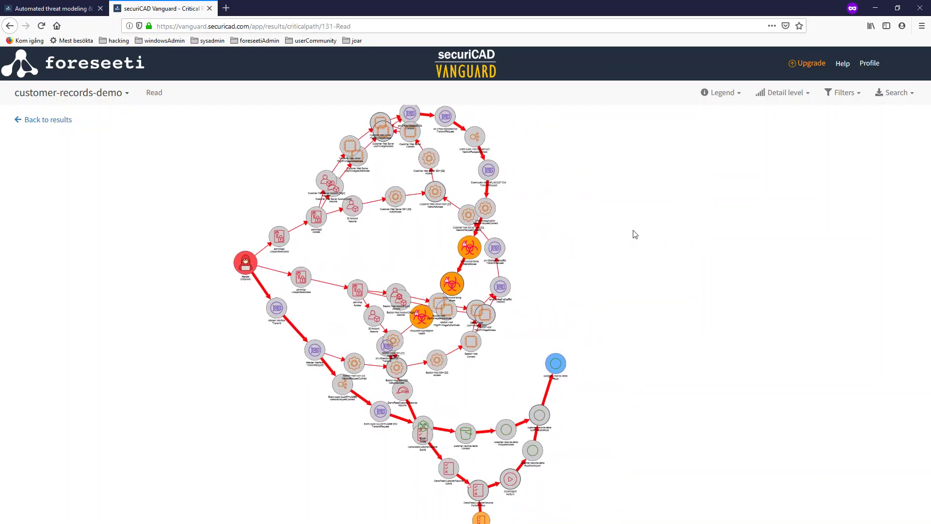
drag(555, 360, 678, 293)
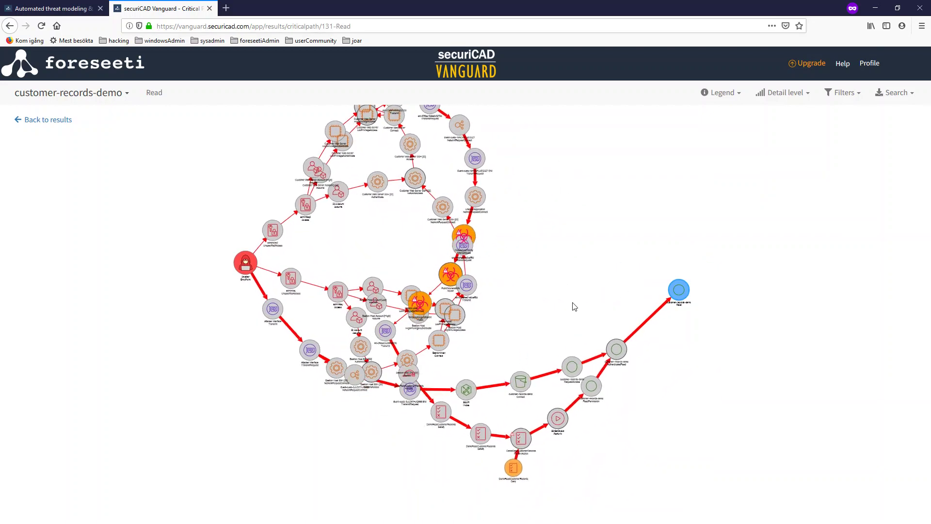